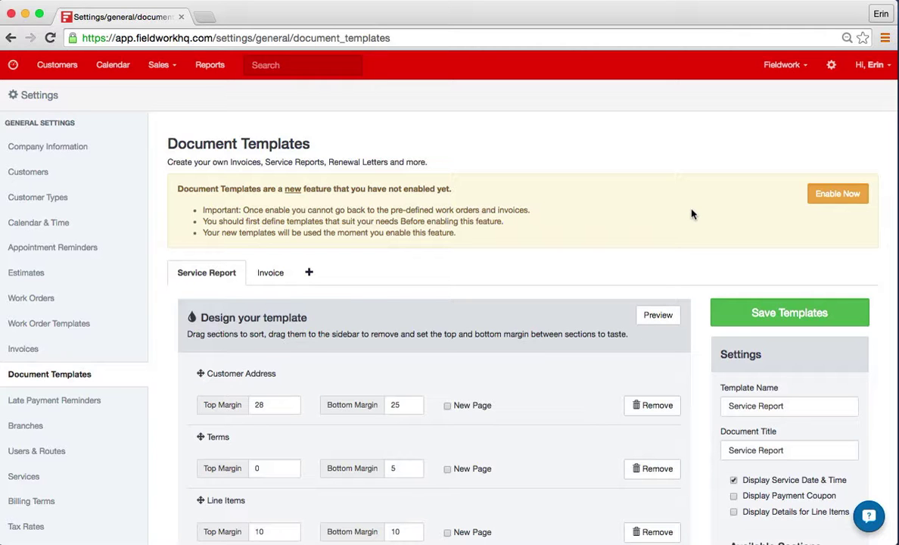
Look through the Service Report template's sections and generate a preview of it.
{"action": "scroll", "coordinate": [515, 410], "scroll_direction": "down", "scroll_amount": 5}
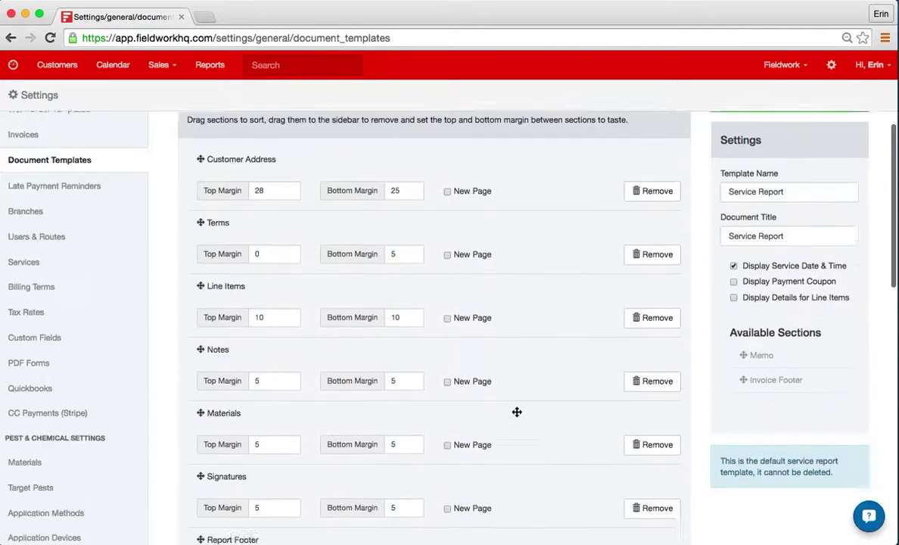
{"action": "scroll", "coordinate": [517, 411], "scroll_direction": "down", "scroll_amount": 2}
{"action": "scroll", "coordinate": [517, 412], "scroll_direction": "up", "scroll_amount": 7}
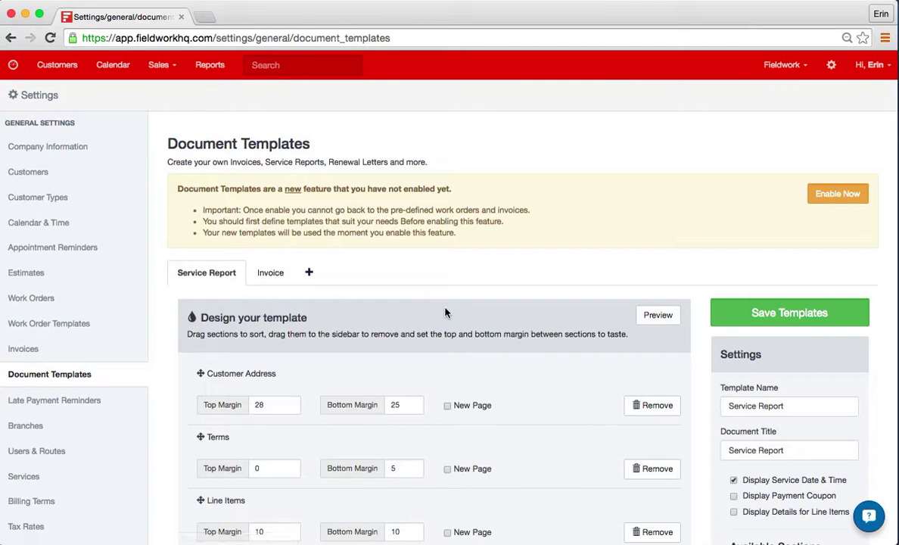
{"action": "left_click", "coordinate": [656, 316]}
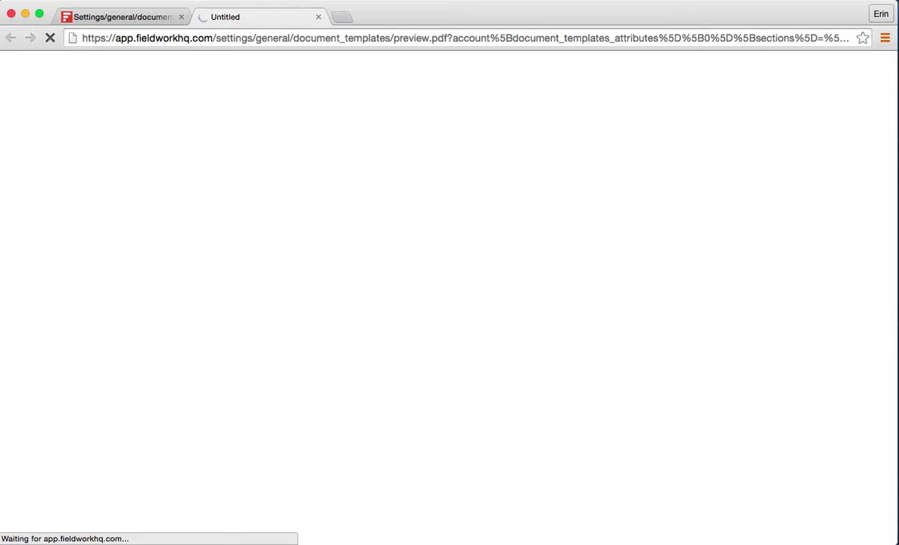
Return to the template settings, generate a preview of the Invoice template, and review it down to the payment coupon.
{"action": "left_click", "coordinate": [124, 18]}
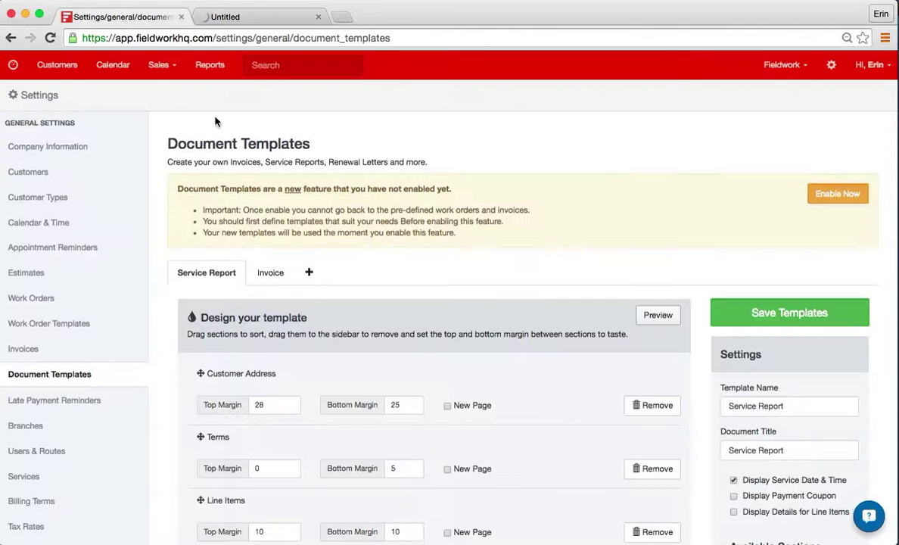
{"action": "left_click", "coordinate": [275, 276]}
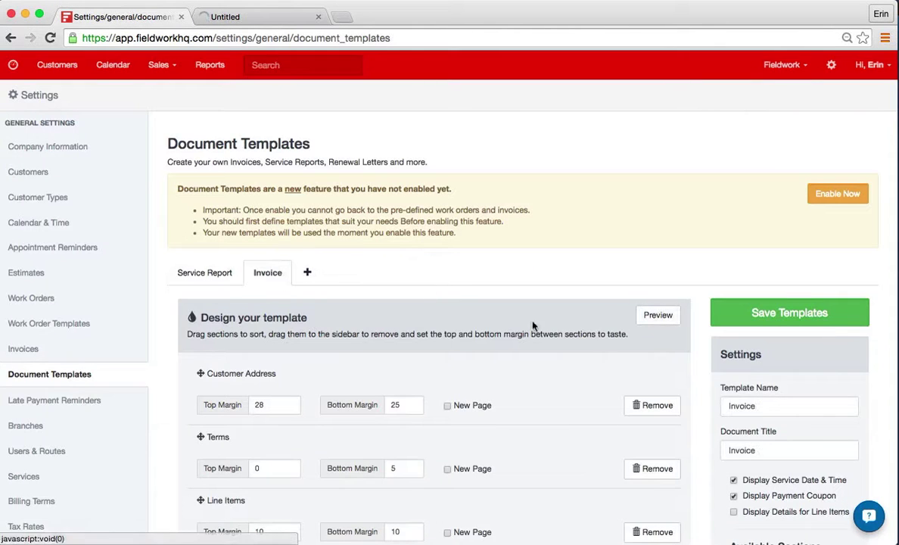
{"action": "left_click", "coordinate": [662, 322]}
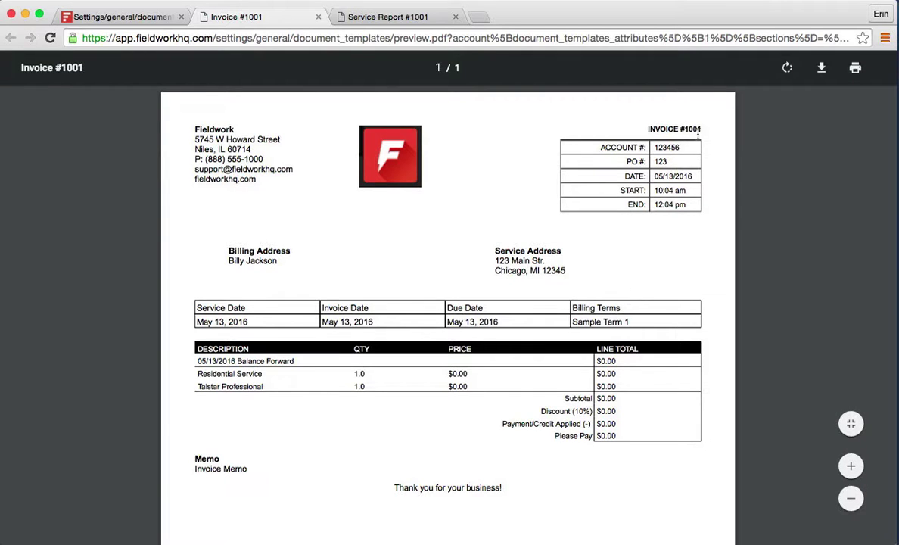
{"action": "scroll", "coordinate": [641, 276], "scroll_direction": "down", "scroll_amount": 3}
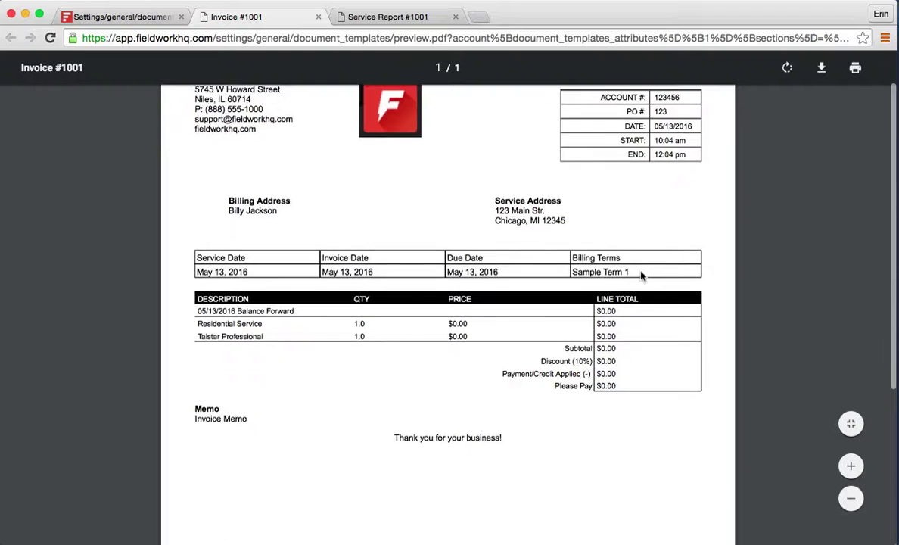
{"action": "scroll", "coordinate": [641, 276], "scroll_direction": "down", "scroll_amount": 4}
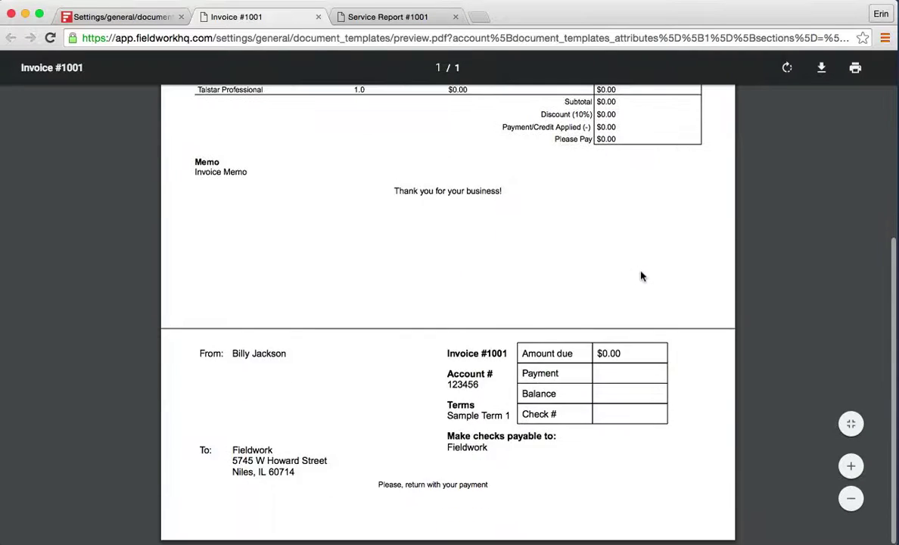
{"action": "scroll", "coordinate": [641, 276], "scroll_direction": "up", "scroll_amount": 8}
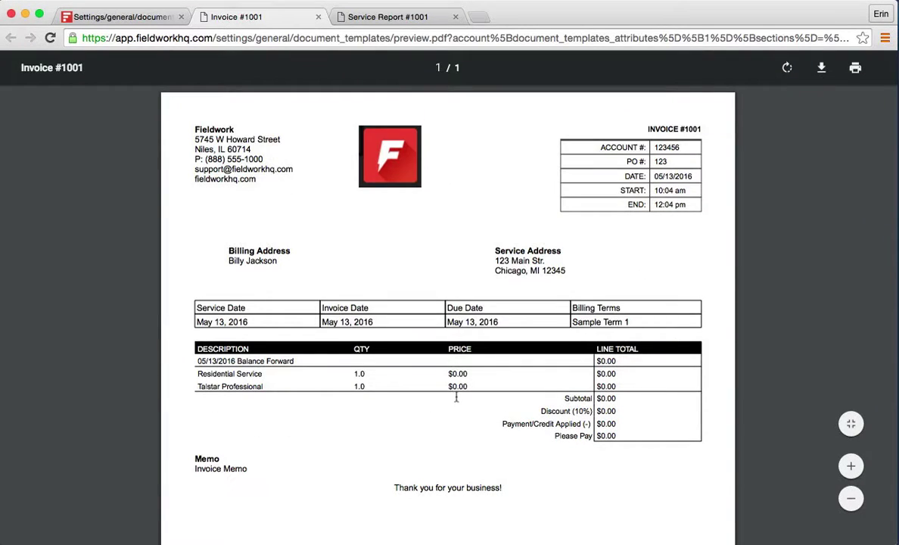
Examine the service report preview, including its notes, materials, signatures, addendum, device inspection and photo pages.
{"action": "left_click", "coordinate": [370, 18]}
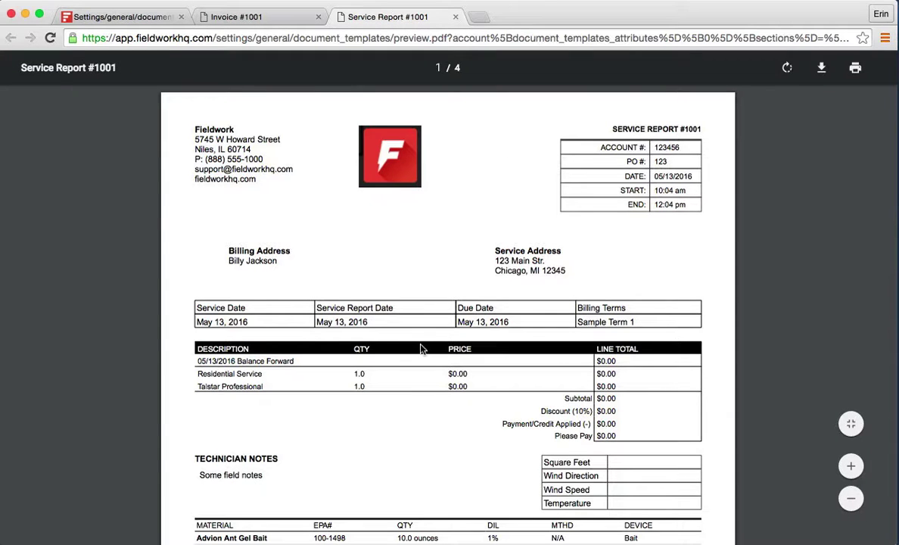
{"action": "scroll", "coordinate": [422, 349], "scroll_direction": "down", "scroll_amount": 5}
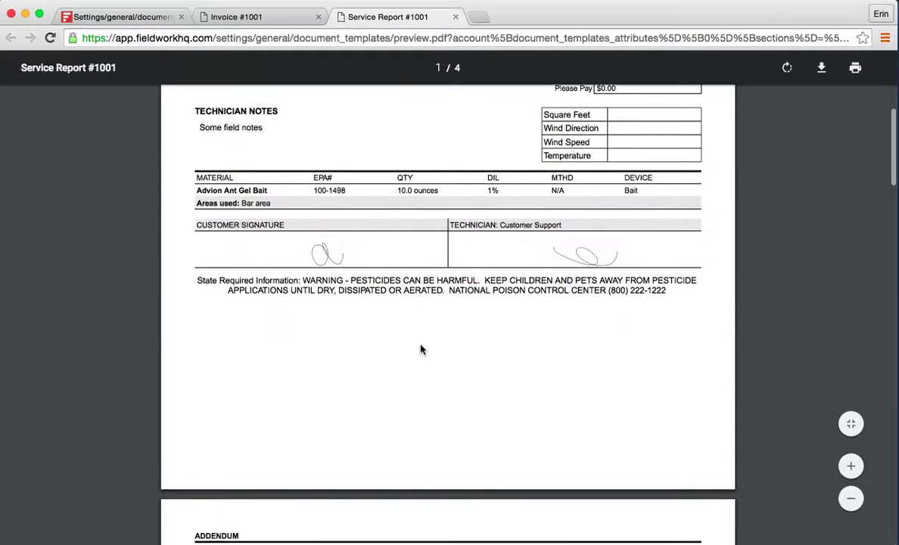
{"action": "scroll", "coordinate": [422, 349], "scroll_direction": "down", "scroll_amount": 10}
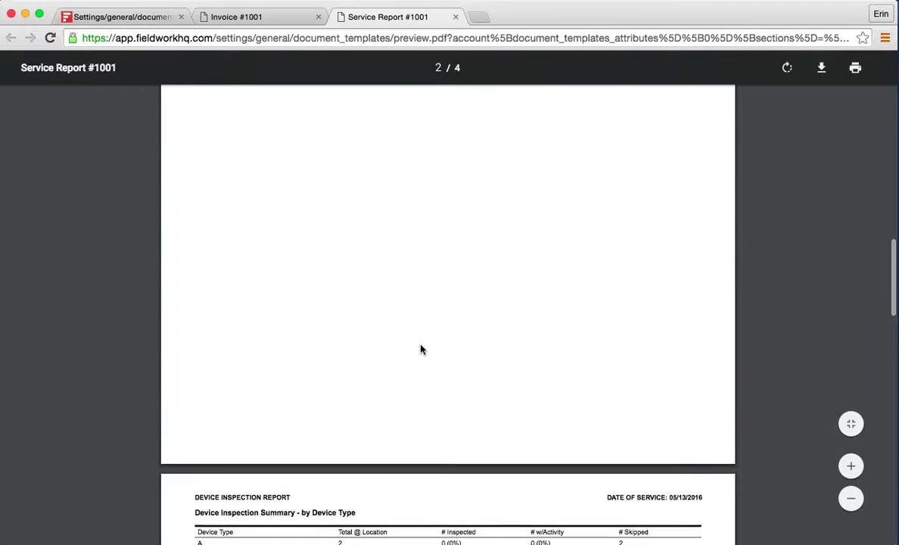
{"action": "scroll", "coordinate": [423, 349], "scroll_direction": "down", "scroll_amount": 15}
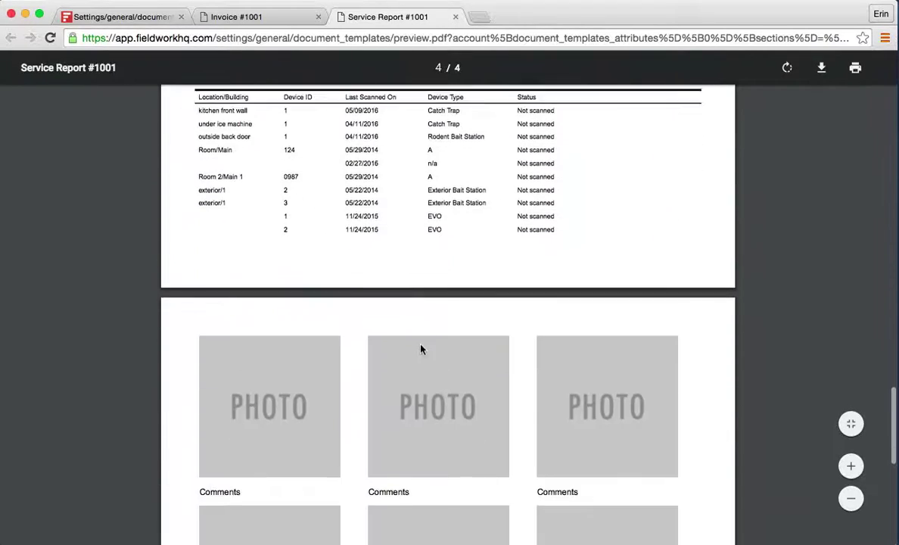
{"action": "scroll", "coordinate": [422, 349], "scroll_direction": "down", "scroll_amount": 5}
{"action": "scroll", "coordinate": [422, 349], "scroll_direction": "up", "scroll_amount": 15}
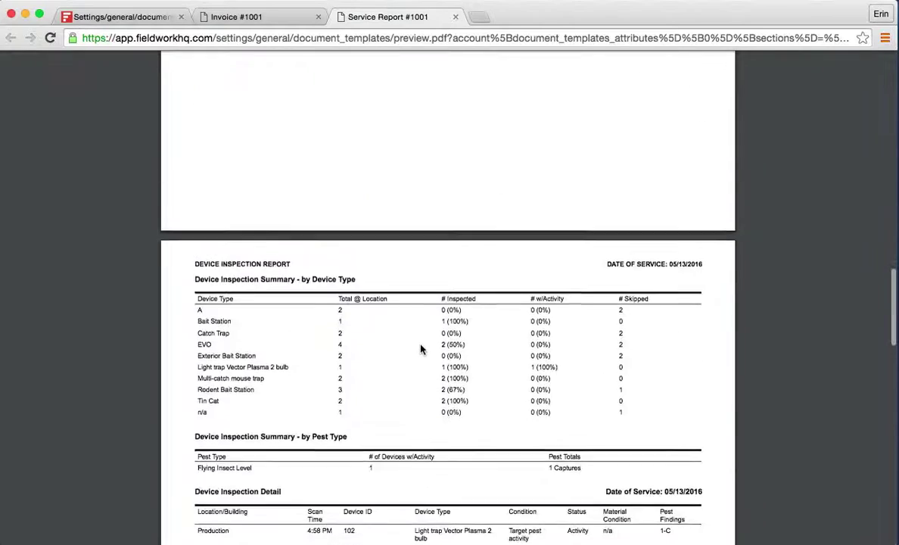
{"action": "scroll", "coordinate": [421, 349], "scroll_direction": "up", "scroll_amount": 15}
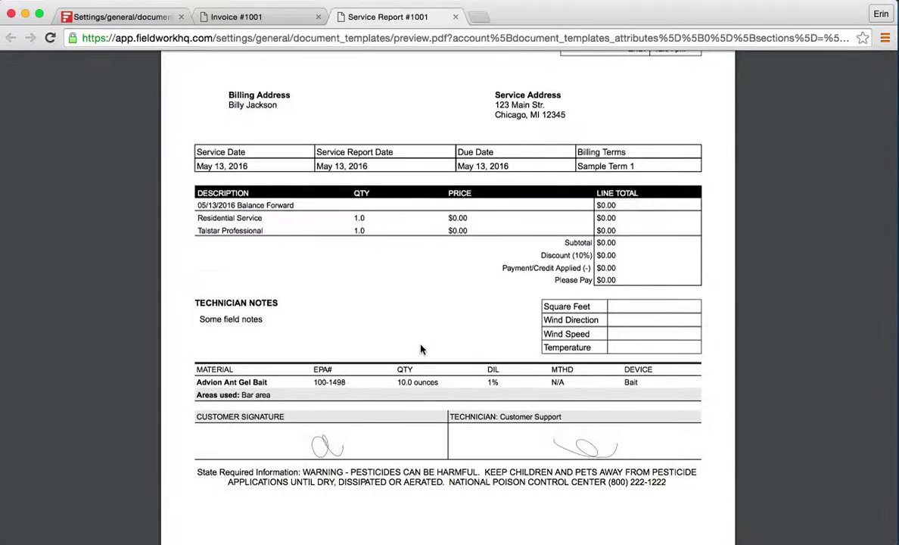
{"action": "scroll", "coordinate": [422, 349], "scroll_direction": "up", "scroll_amount": 5}
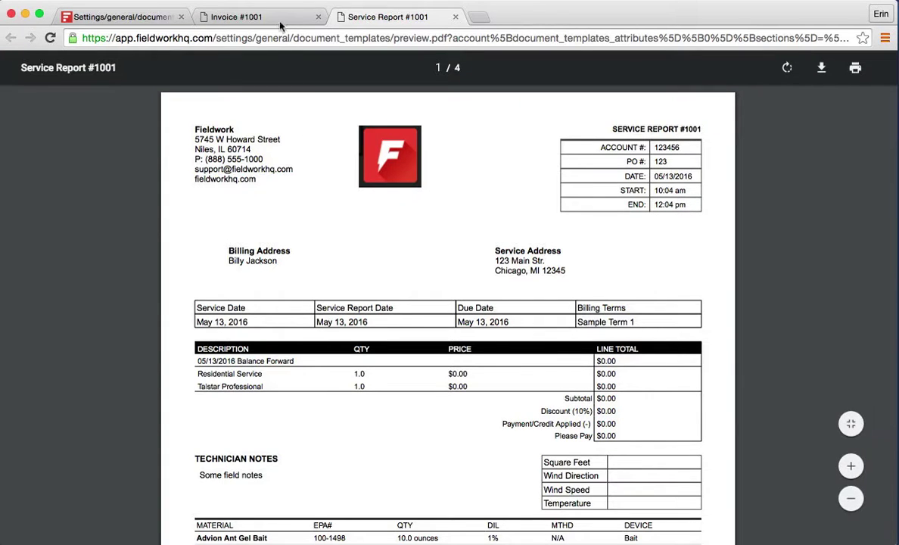
Set the Service Report template's document title to INVOICE and generate a preview of it.
{"action": "left_click", "coordinate": [150, 18]}
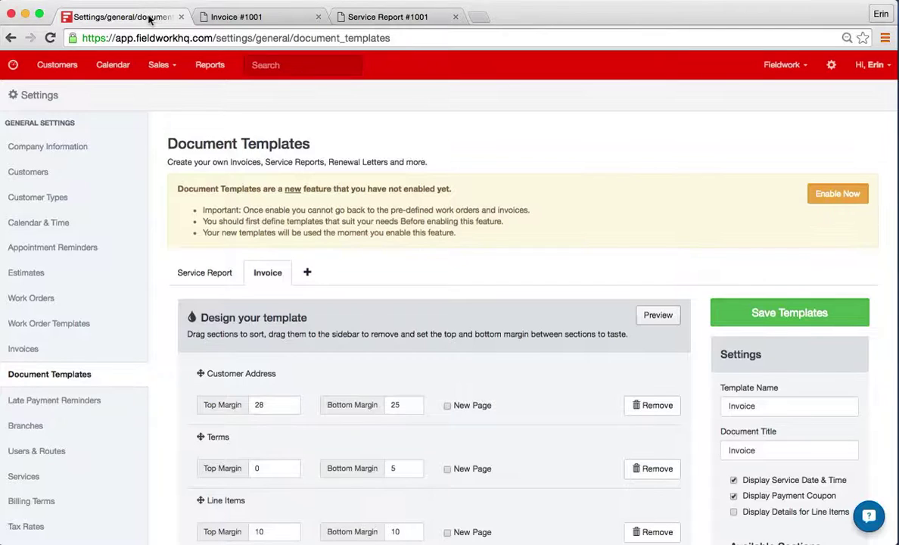
{"action": "left_click", "coordinate": [214, 277]}
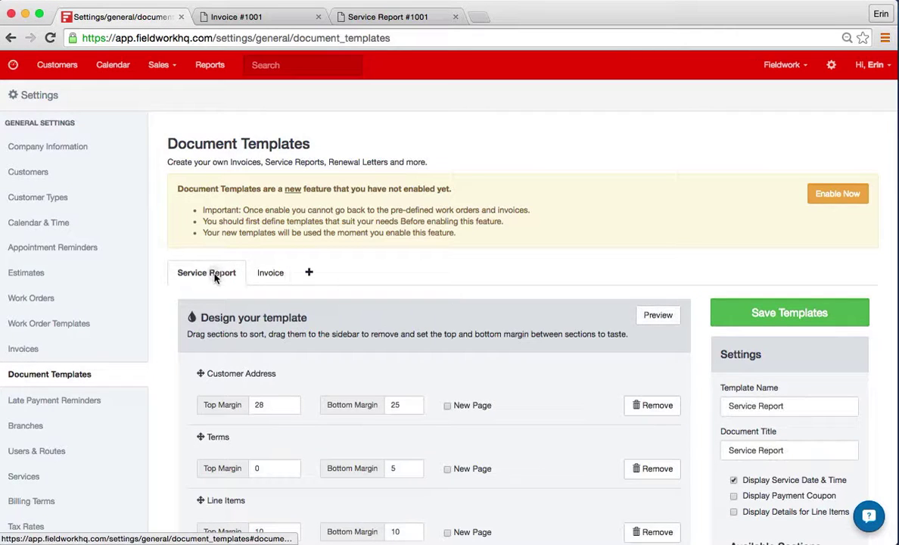
{"action": "triple_click", "coordinate": [806, 455]}
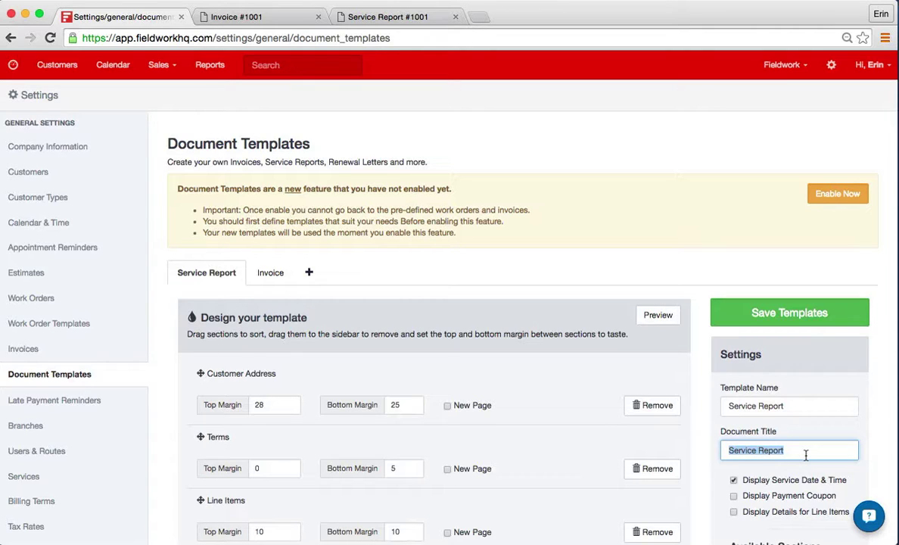
{"action": "type", "text": "in"}
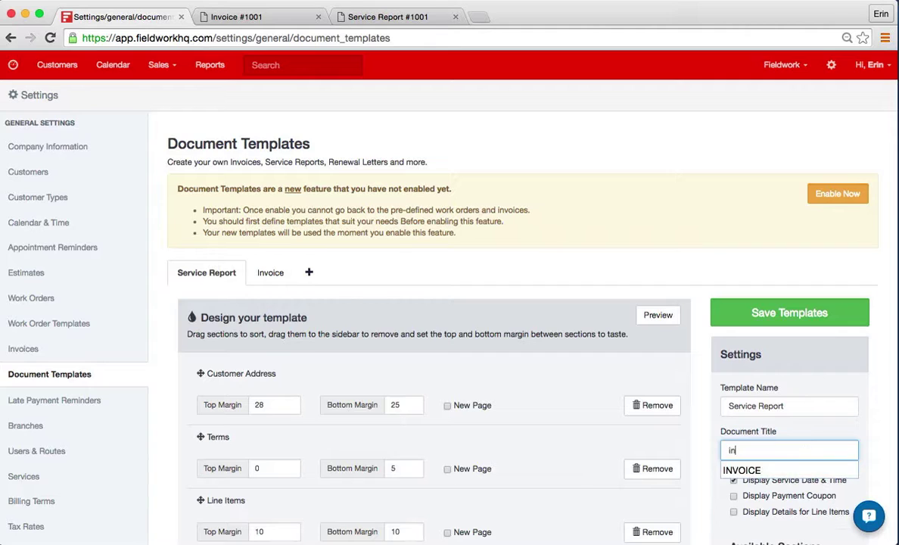
{"action": "key", "text": "Down"}
{"action": "key", "text": "Return"}
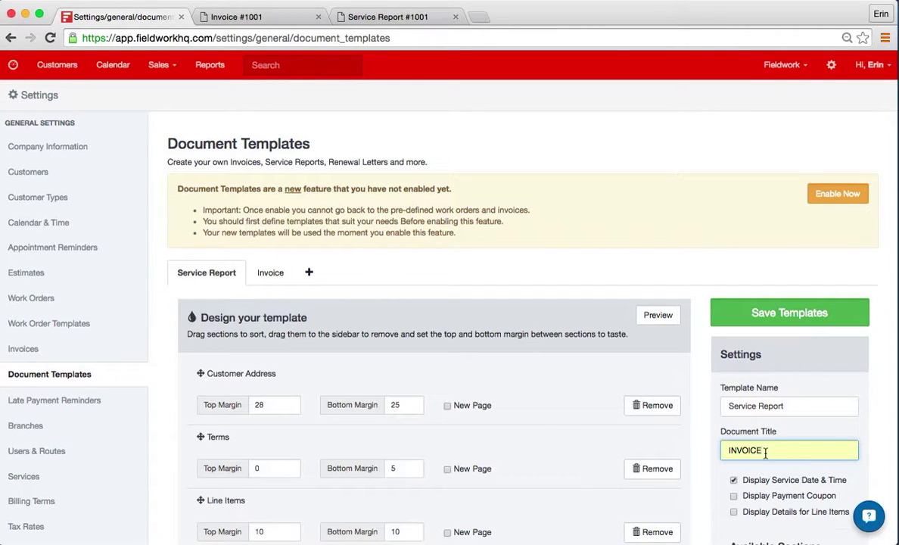
{"action": "left_click", "coordinate": [658, 315]}
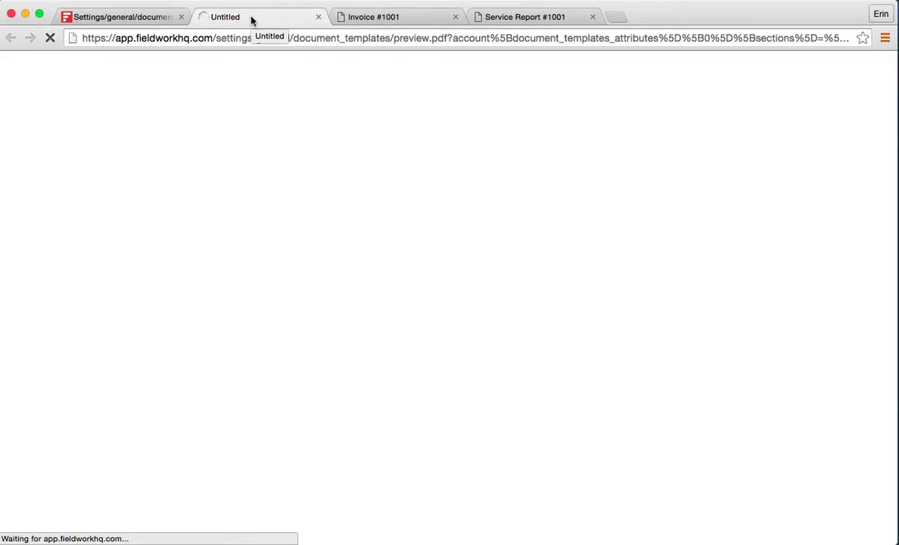
Return to the template settings and remove the Line Items section from the Service Report template.
{"action": "left_click", "coordinate": [156, 15]}
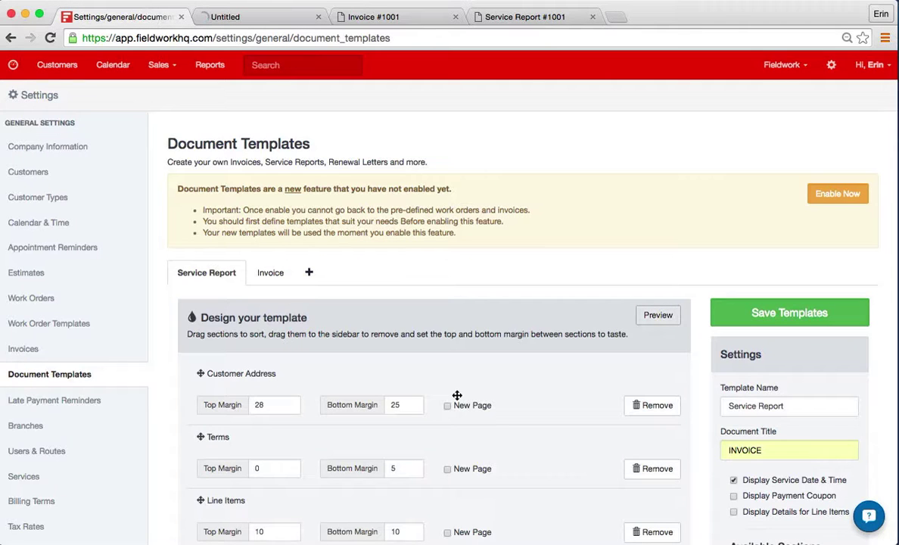
{"action": "scroll", "coordinate": [457, 395], "scroll_direction": "down", "scroll_amount": 4}
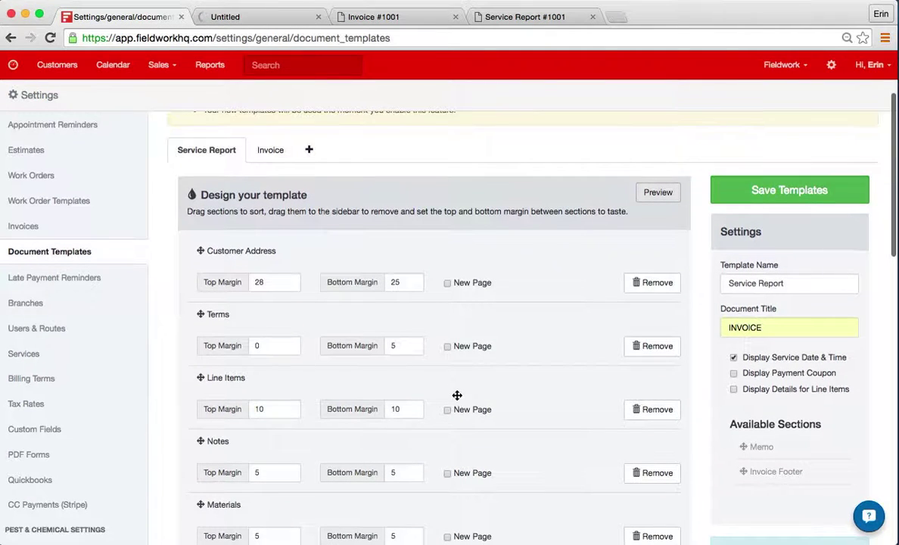
{"action": "scroll", "coordinate": [359, 377], "scroll_direction": "down", "scroll_amount": 1}
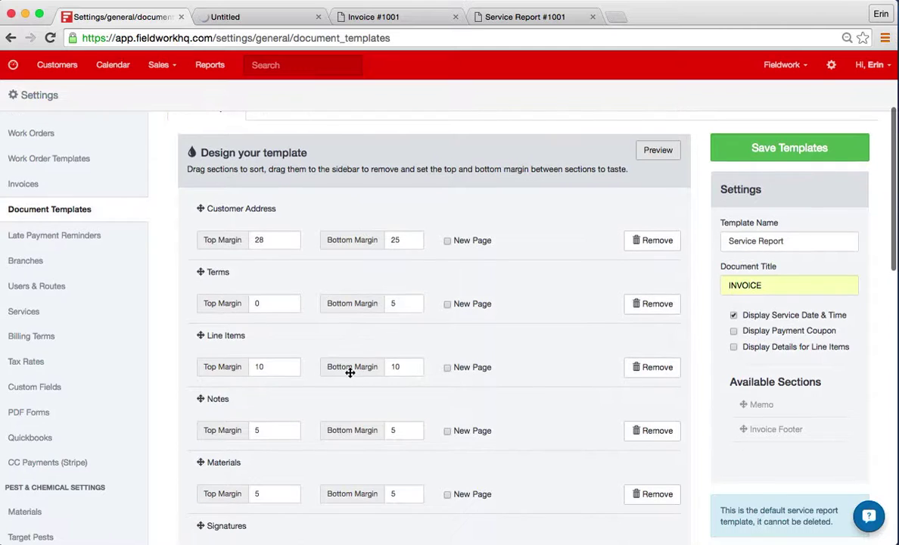
{"action": "left_click", "coordinate": [641, 373]}
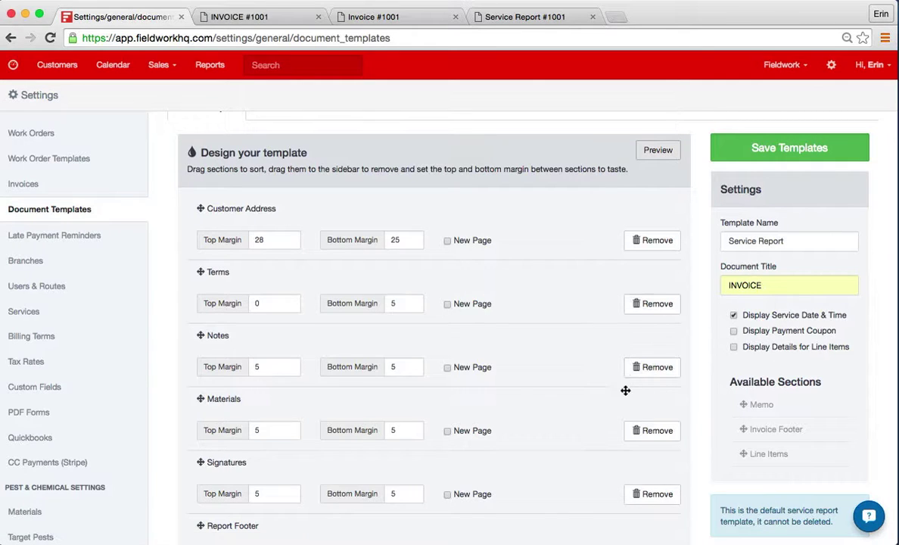
Remove the Addendum section from the Service Report template.
{"action": "scroll", "coordinate": [632, 400], "scroll_direction": "down", "scroll_amount": 5}
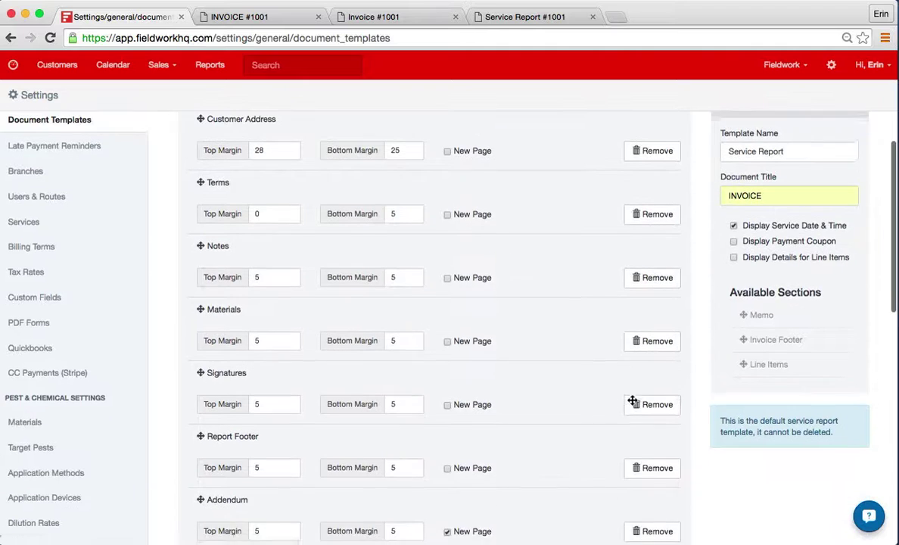
{"action": "scroll", "coordinate": [632, 399], "scroll_direction": "down", "scroll_amount": 4}
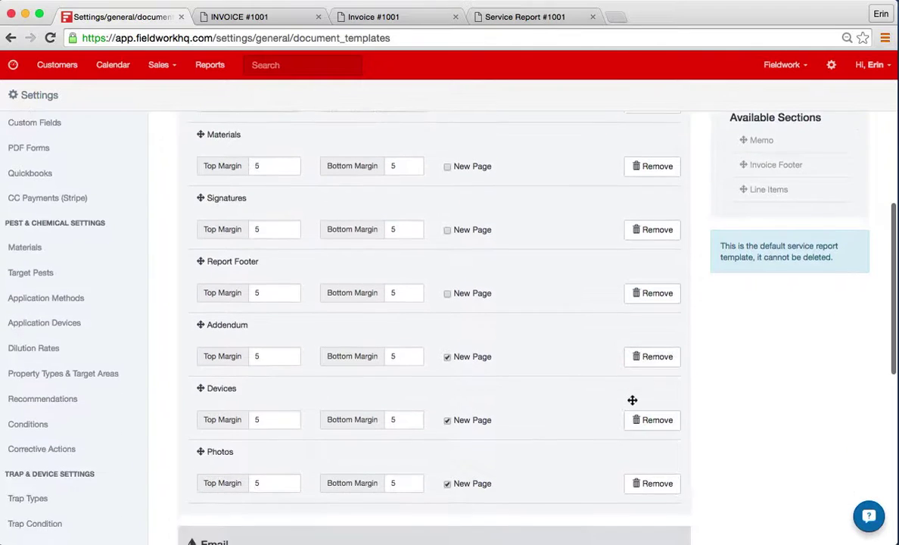
{"action": "scroll", "coordinate": [633, 401], "scroll_direction": "up", "scroll_amount": 5}
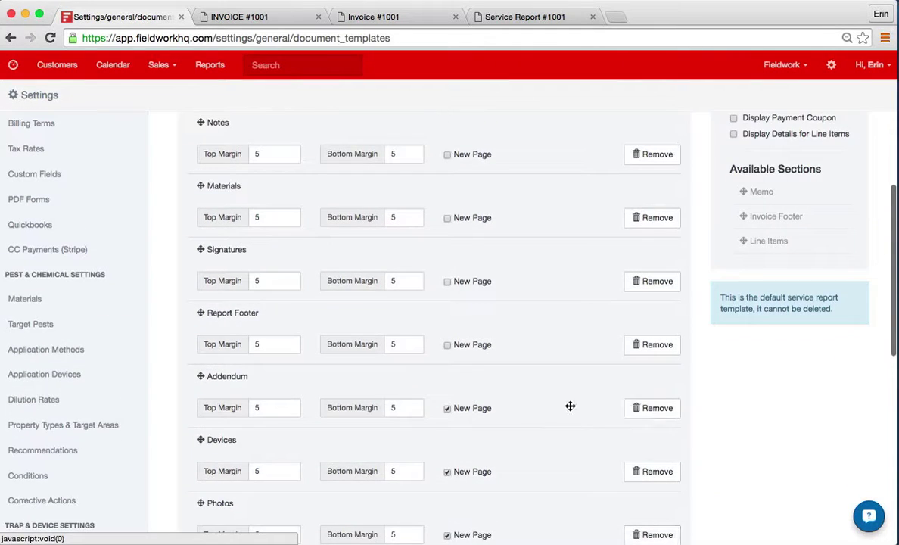
{"action": "left_click", "coordinate": [650, 410]}
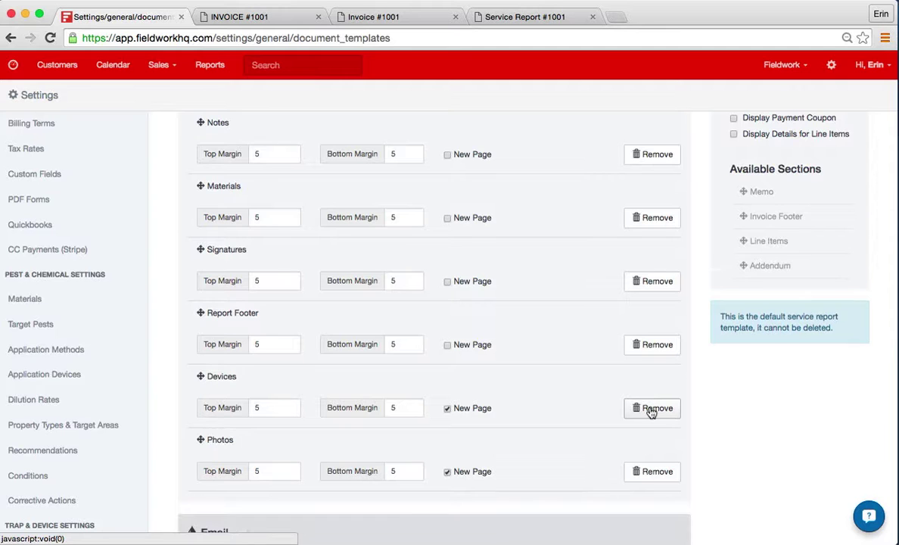
Move the Signatures section directly below Customer Address in the Service Report template.
{"action": "scroll", "coordinate": [650, 409], "scroll_direction": "up", "scroll_amount": 4}
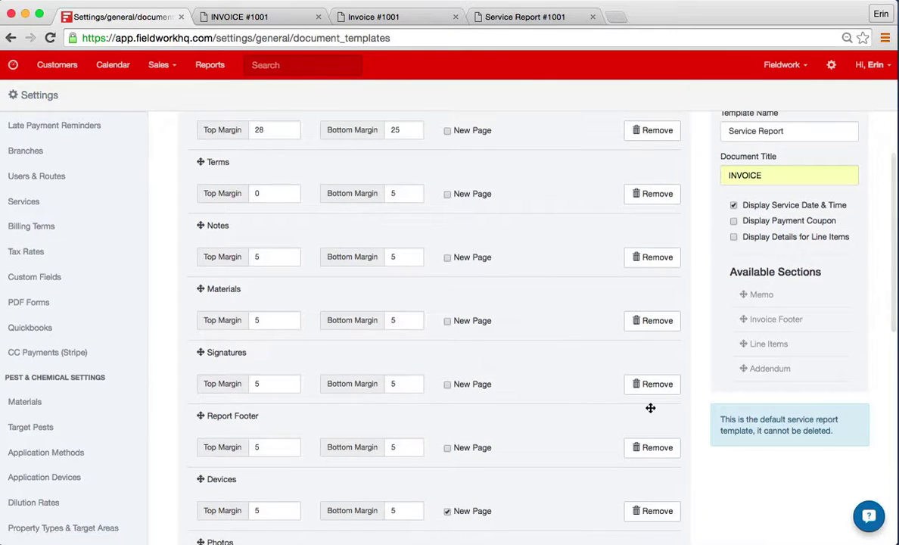
{"action": "scroll", "coordinate": [650, 411], "scroll_direction": "up", "scroll_amount": 2}
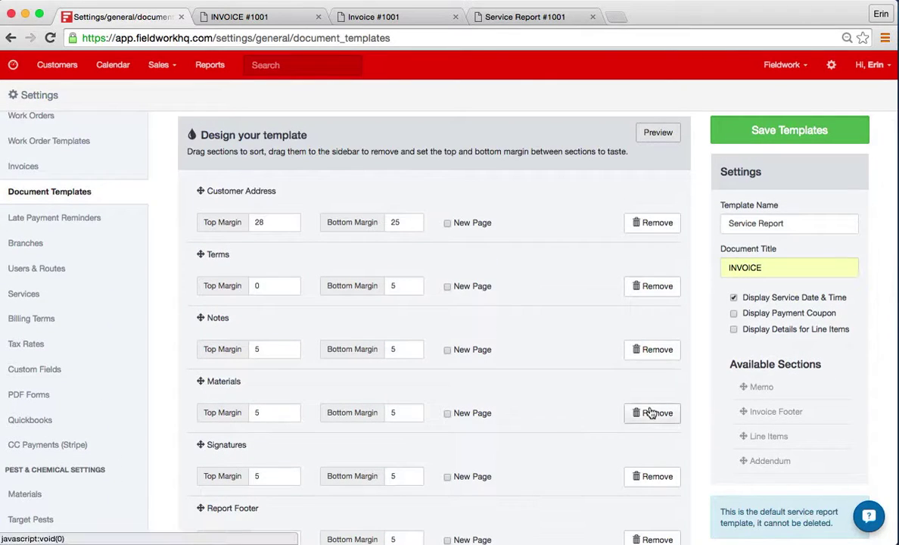
{"action": "left_click_drag", "start_coordinate": [199, 446], "coordinate": [199, 257]}
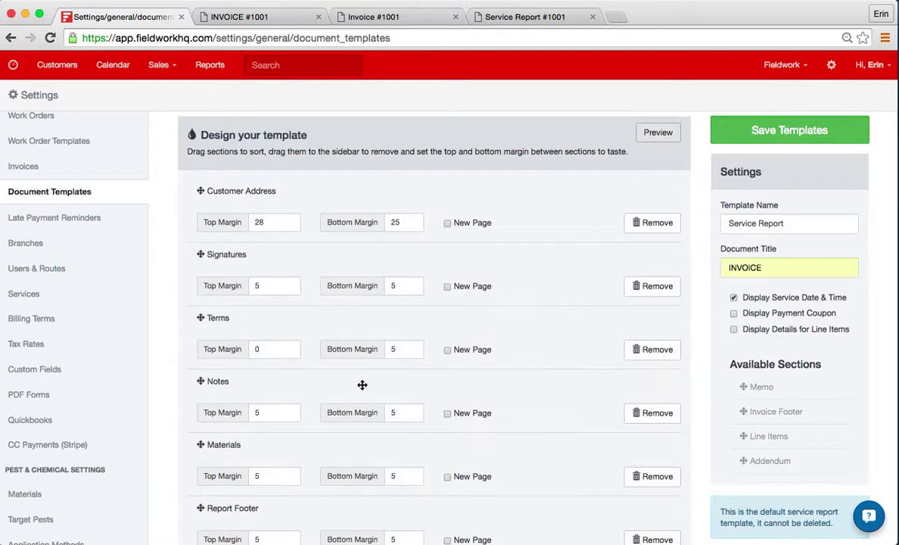
Remove the Terms section from the Service Report template and check the remaining sections.
{"action": "left_click", "coordinate": [656, 350]}
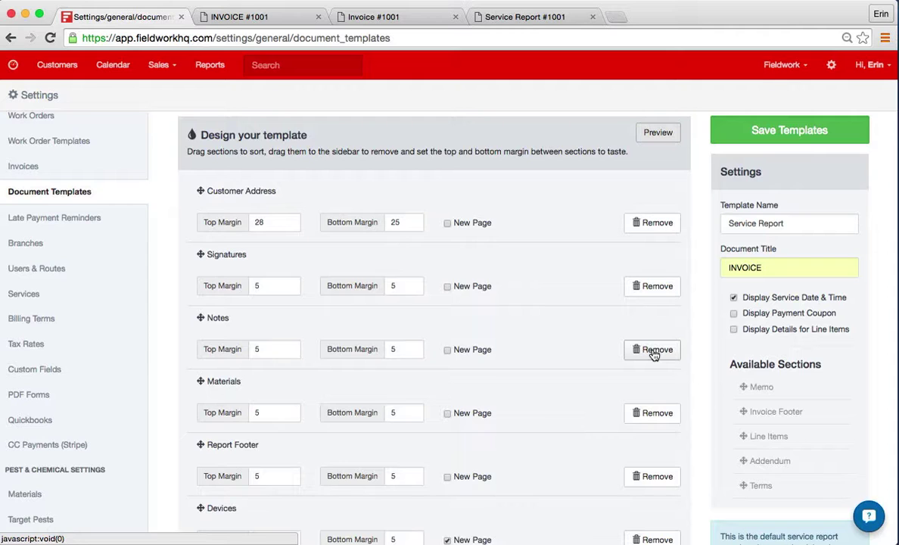
{"action": "scroll", "coordinate": [492, 415], "scroll_direction": "down", "scroll_amount": 3}
{"action": "scroll", "coordinate": [493, 415], "scroll_direction": "up", "scroll_amount": 7}
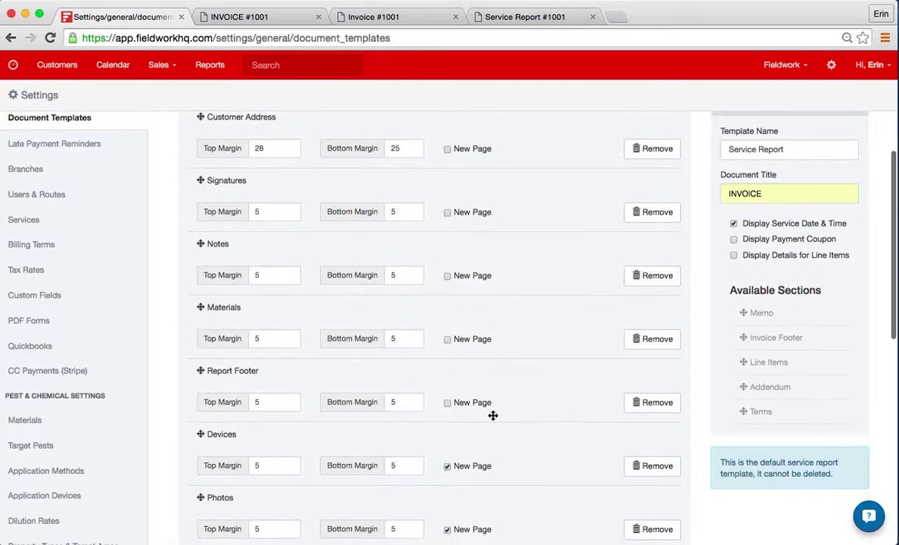
Preview the Service Report template and review all pages of the generated document, from the signatures through the photos.
{"action": "scroll", "coordinate": [491, 415], "scroll_direction": "up", "scroll_amount": 1}
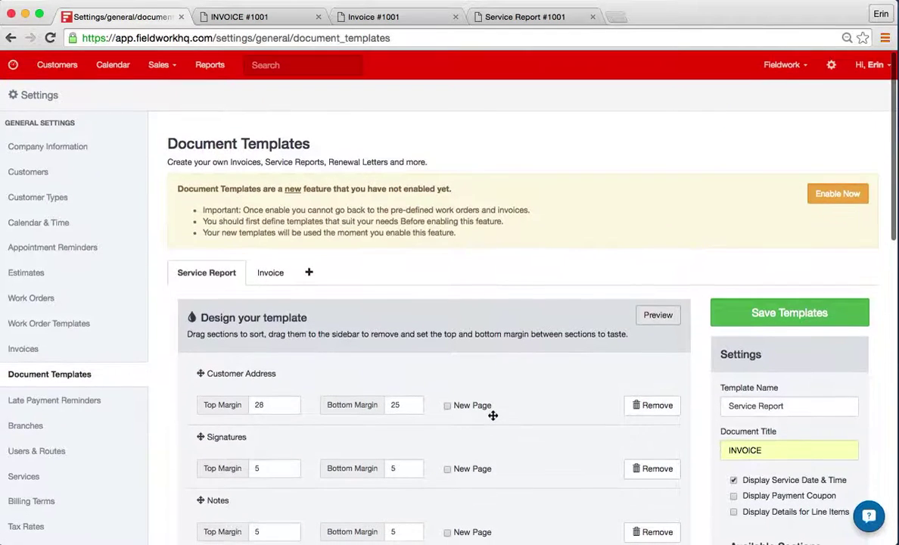
{"action": "left_click", "coordinate": [662, 318]}
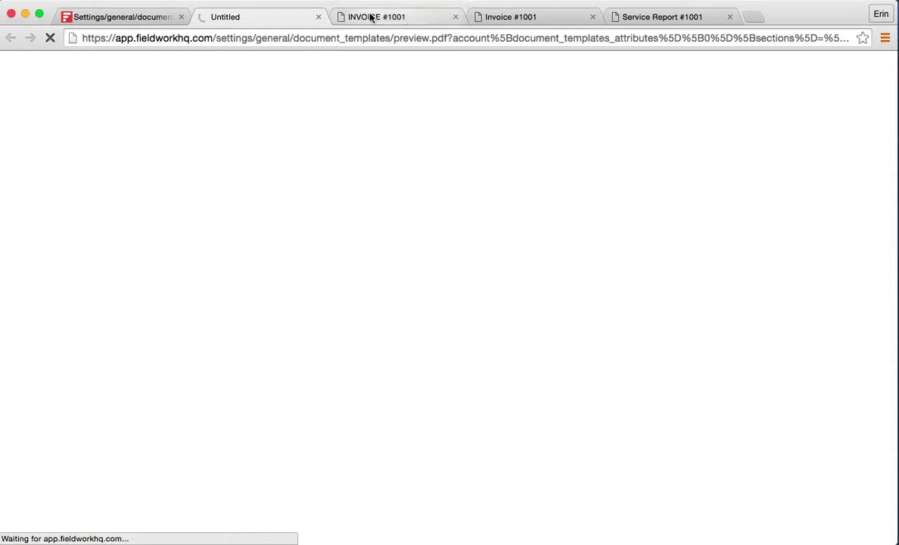
{"action": "left_click", "coordinate": [404, 21]}
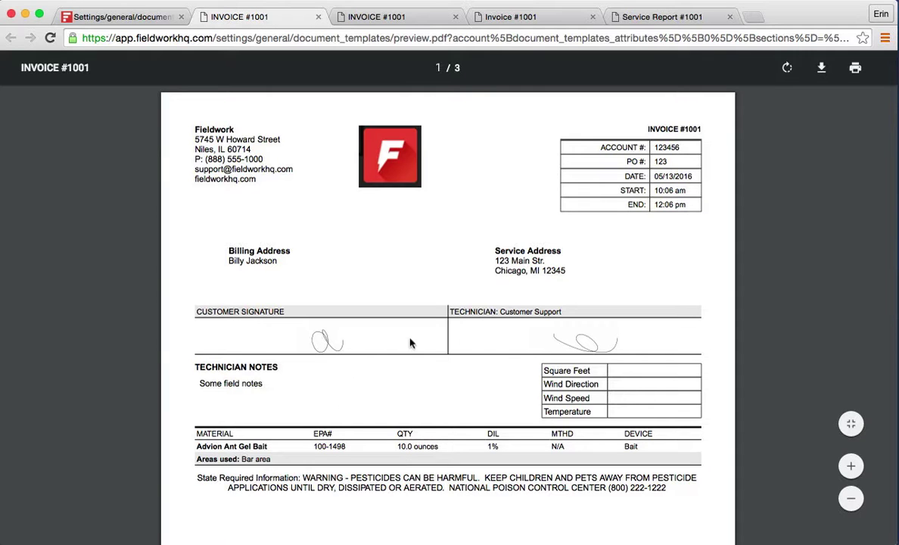
{"action": "scroll", "coordinate": [492, 344], "scroll_direction": "down", "scroll_amount": 1}
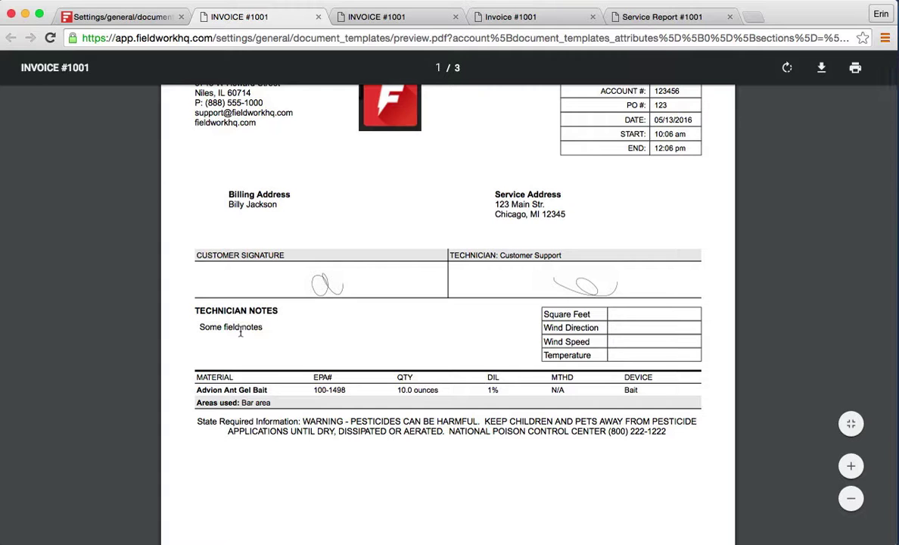
{"action": "scroll", "coordinate": [459, 463], "scroll_direction": "down", "scroll_amount": 6}
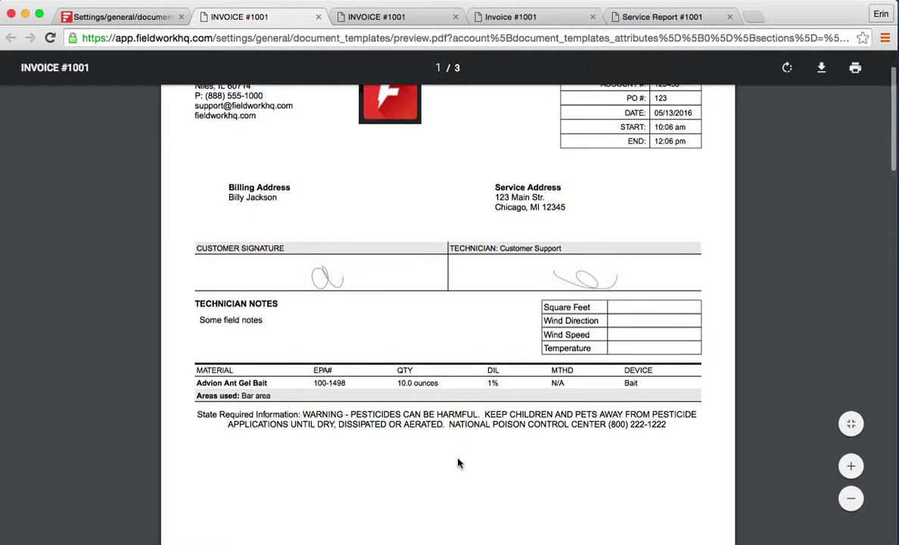
{"action": "scroll", "coordinate": [458, 463], "scroll_direction": "down", "scroll_amount": 15}
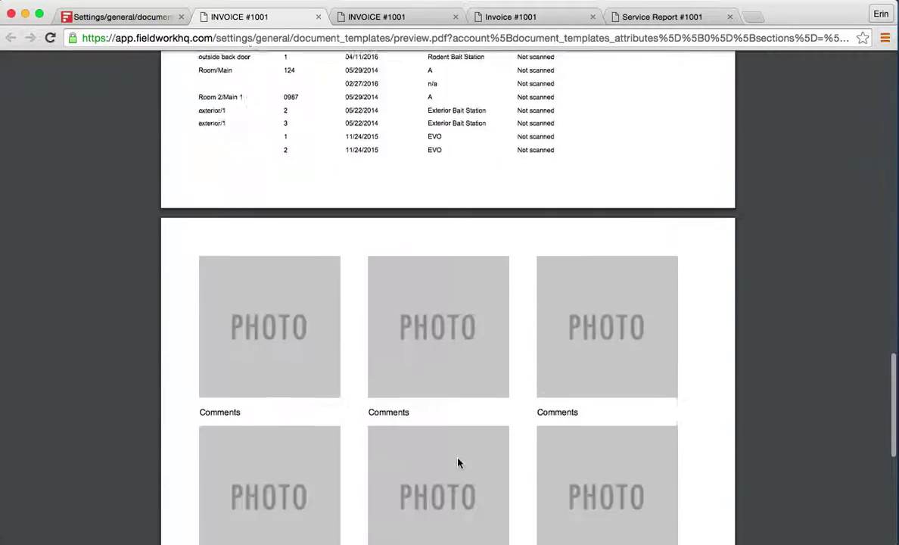
{"action": "scroll", "coordinate": [458, 463], "scroll_direction": "up", "scroll_amount": 10}
{"action": "scroll", "coordinate": [458, 463], "scroll_direction": "up", "scroll_amount": 10}
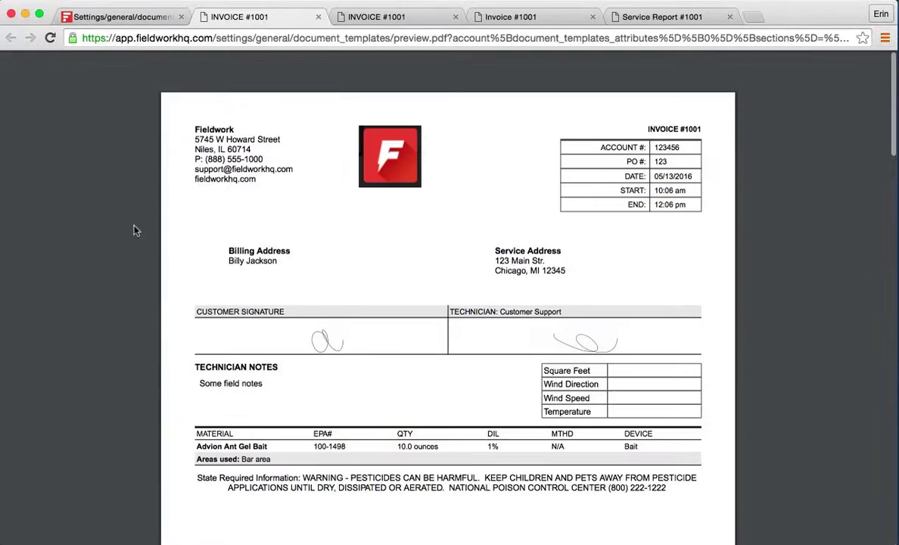
Return to the template settings and move the Photos section directly above Devices in the Service Report template.
{"action": "left_click", "coordinate": [105, 18]}
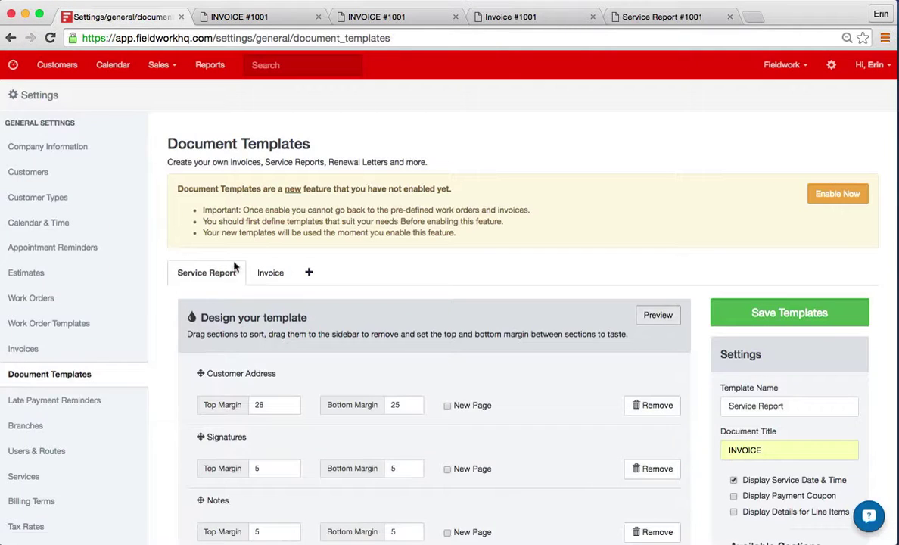
{"action": "scroll", "coordinate": [301, 415], "scroll_direction": "down", "scroll_amount": 3}
{"action": "scroll", "coordinate": [301, 416], "scroll_direction": "down", "scroll_amount": 2}
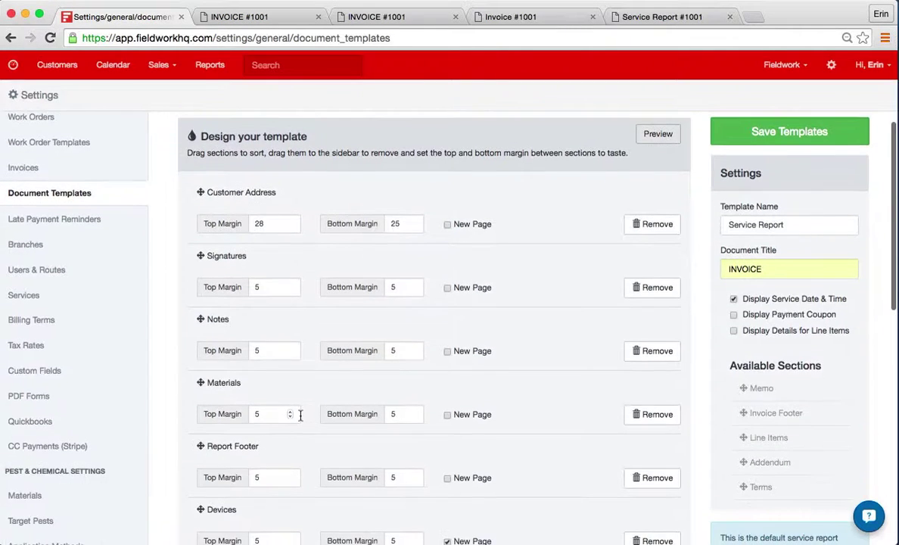
{"action": "scroll", "coordinate": [301, 416], "scroll_direction": "down", "scroll_amount": 1}
{"action": "scroll", "coordinate": [233, 509], "scroll_direction": "down", "scroll_amount": 1}
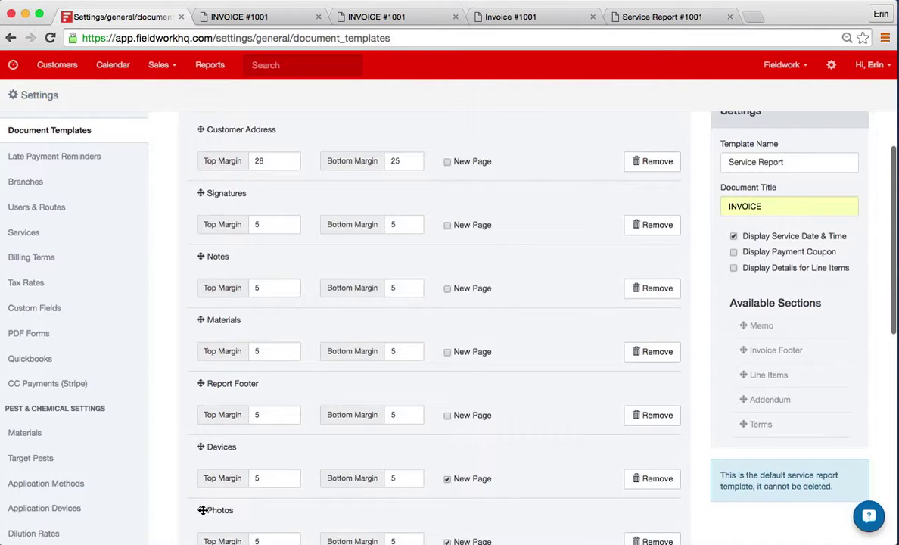
{"action": "left_click_drag", "start_coordinate": [201, 510], "coordinate": [196, 450]}
Set the Signatures section's bottom margin and the Notes section's top margin to 0.
{"action": "scroll", "coordinate": [217, 381], "scroll_direction": "up", "scroll_amount": 3}
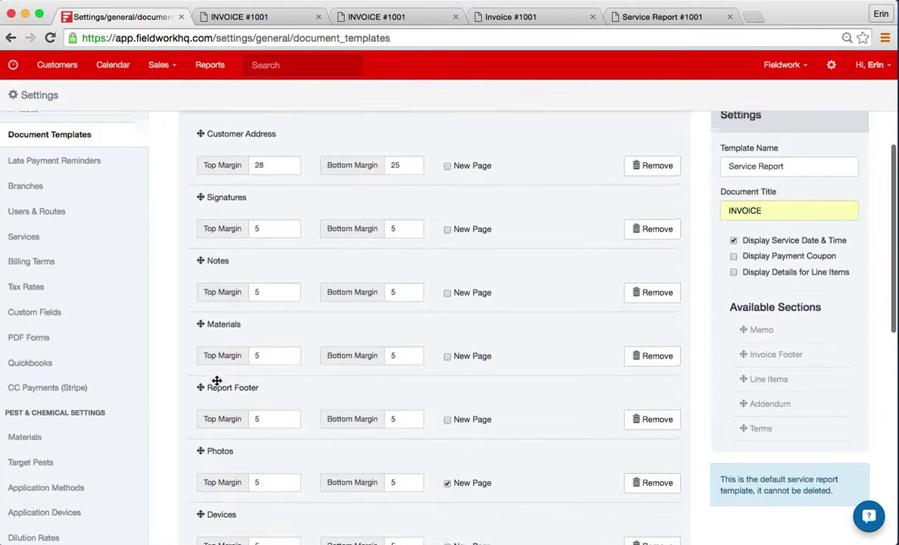
{"action": "scroll", "coordinate": [216, 381], "scroll_direction": "up", "scroll_amount": 1}
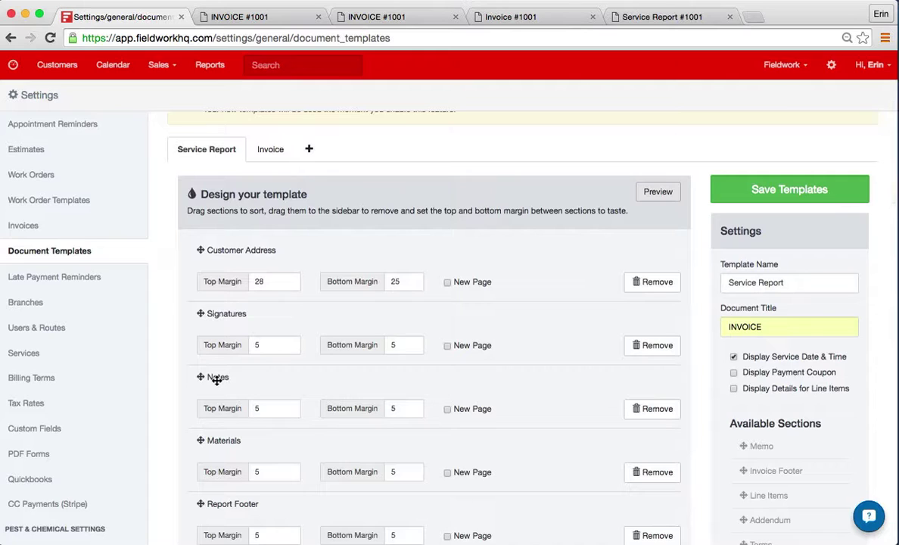
{"action": "left_click", "coordinate": [402, 345]}
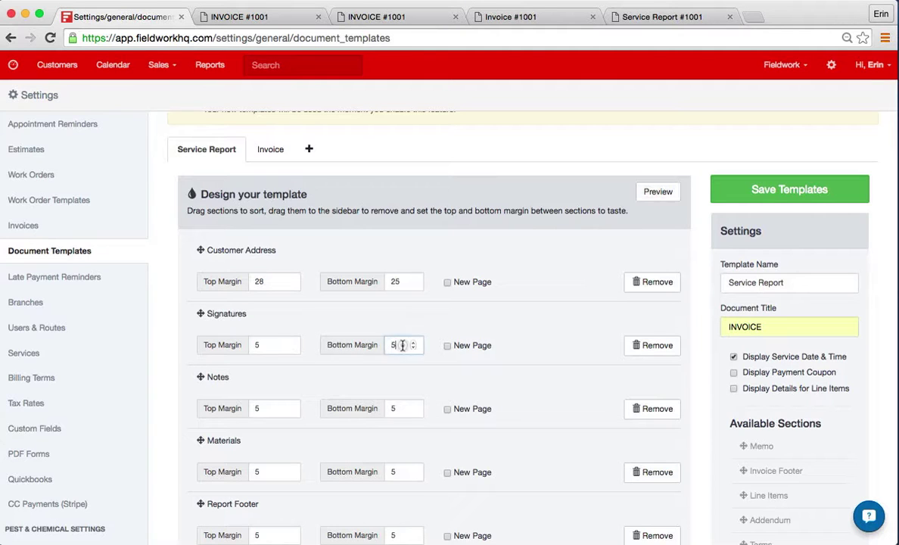
{"action": "type", "text": "0"}
{"action": "left_click", "coordinate": [276, 409]}
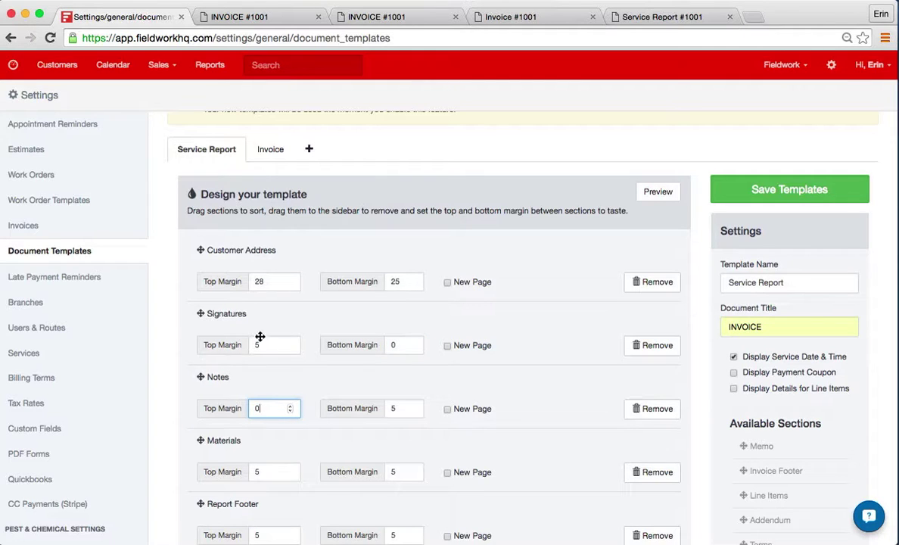
Preview the Service Report template again and compare the spacing between signatures and technician notes with the previous preview.
{"action": "left_click", "coordinate": [653, 192]}
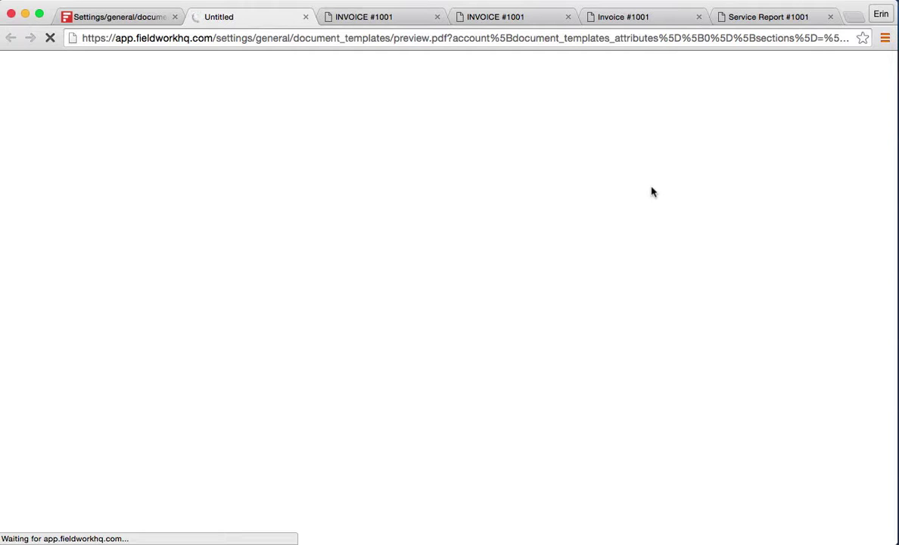
{"action": "left_click", "coordinate": [384, 16]}
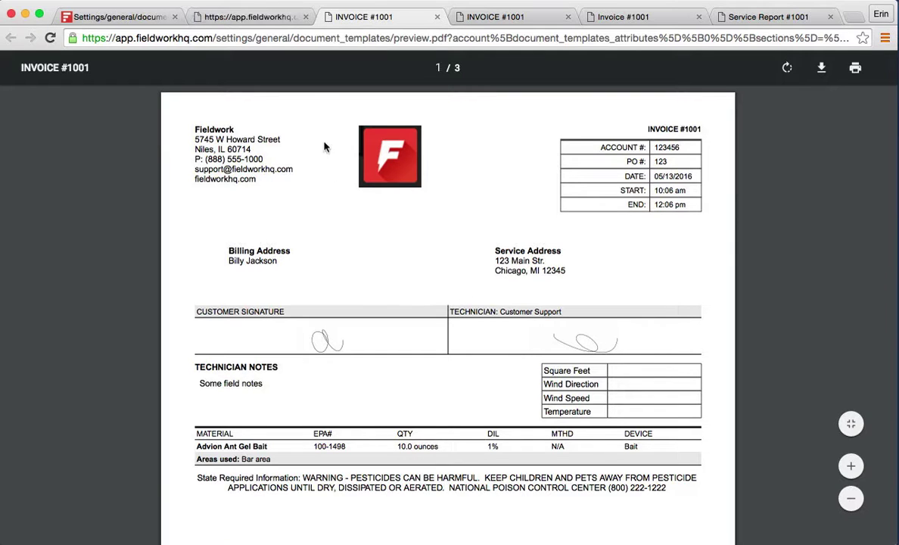
{"action": "left_click", "coordinate": [254, 17]}
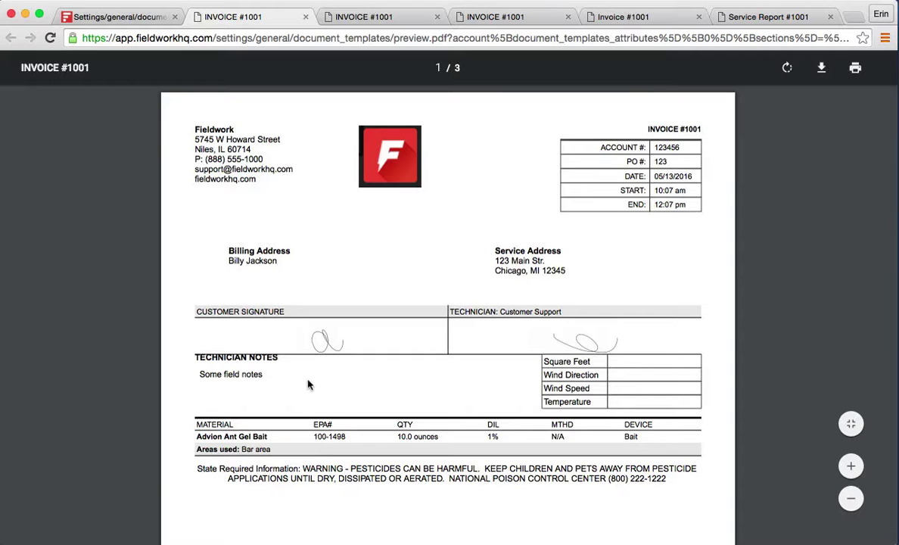
Return to the template settings, save the templates and enable the Document Templates feature.
{"action": "left_click", "coordinate": [141, 19]}
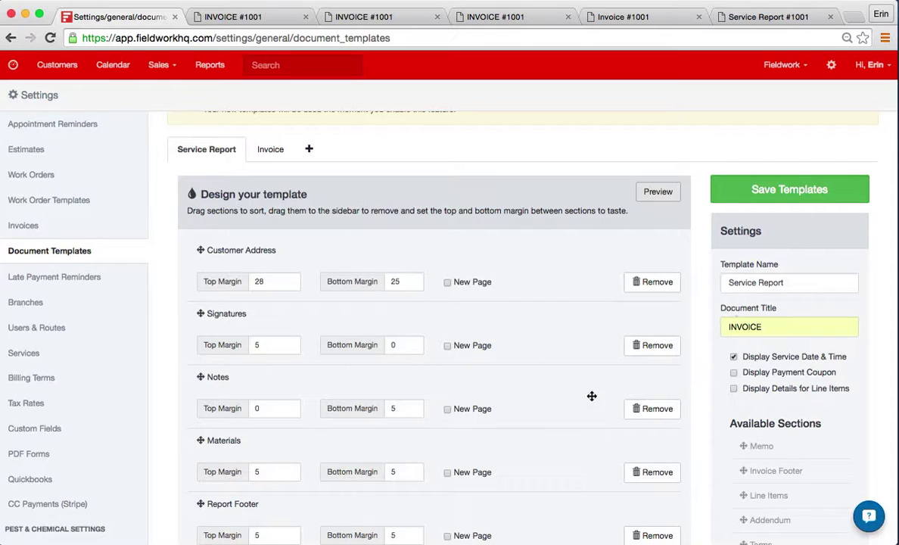
{"action": "left_click", "coordinate": [776, 194]}
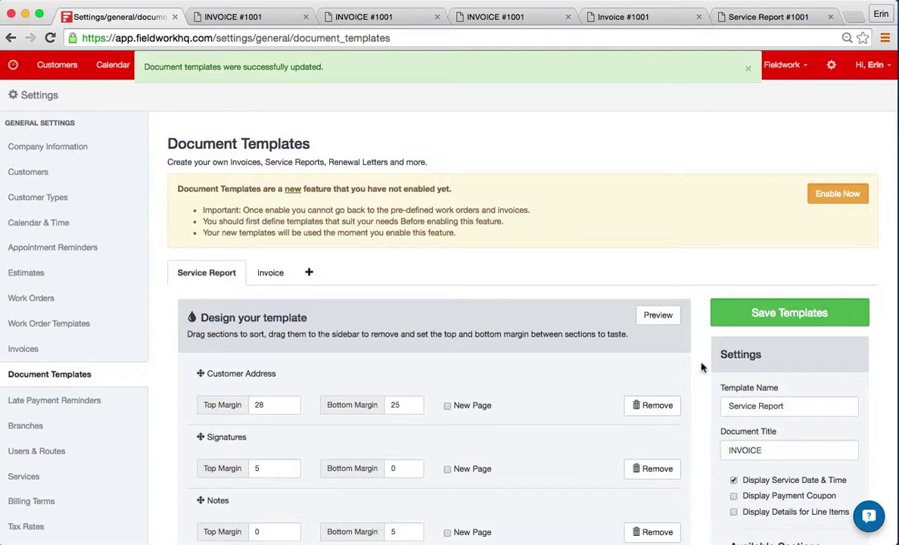
{"action": "left_click", "coordinate": [844, 195]}
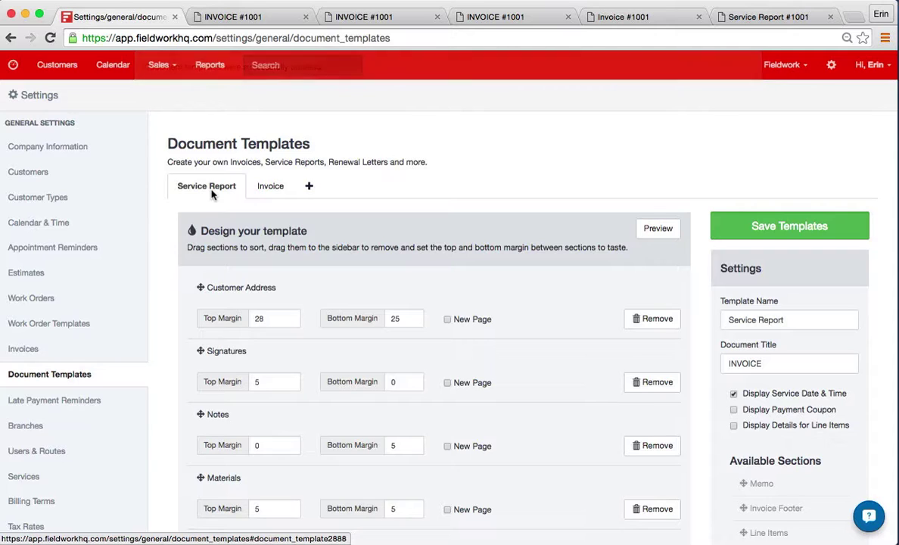
Add three new document templates alongside Service Report and Invoice.
{"action": "left_click", "coordinate": [311, 187]}
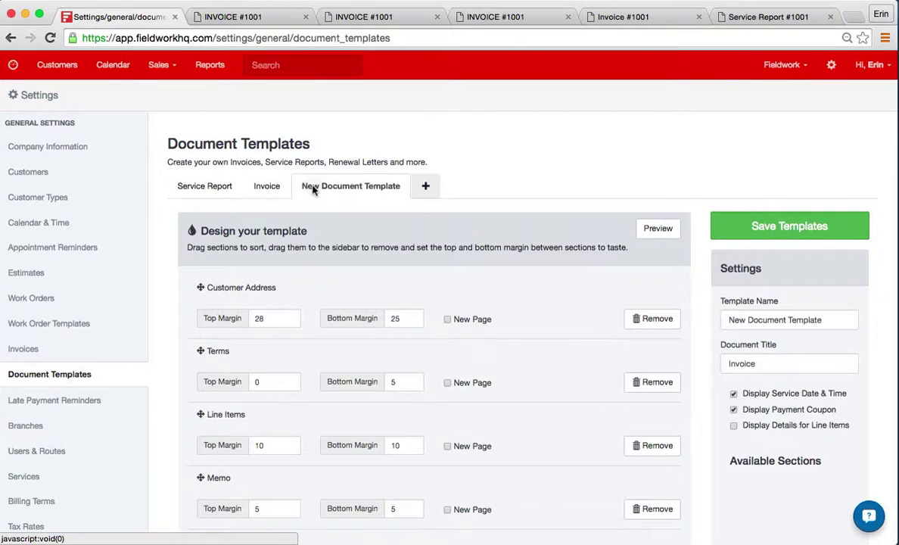
{"action": "left_click", "coordinate": [425, 186]}
{"action": "left_click", "coordinate": [541, 185]}
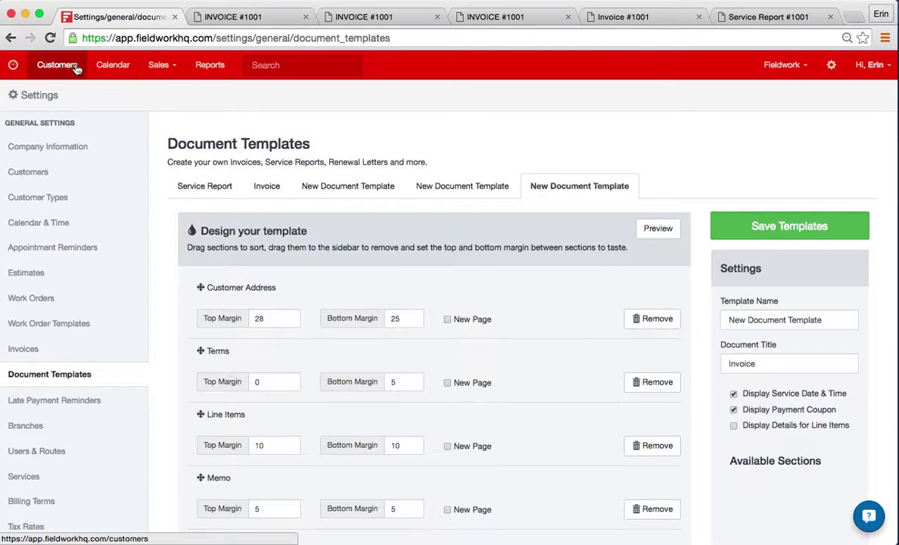
Start a new work order from the calendar, check its Document Template choices, and close it without saving.
{"action": "left_click", "coordinate": [106, 67]}
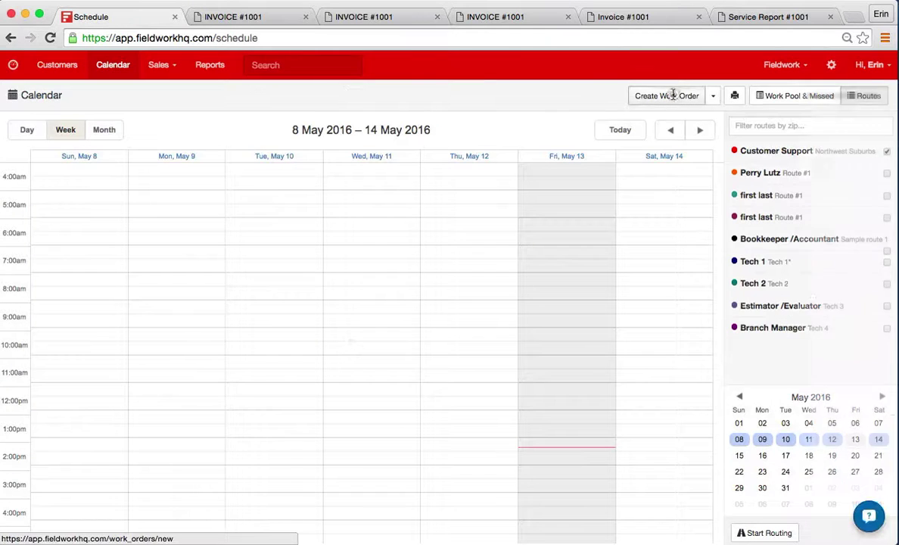
{"action": "left_click", "coordinate": [672, 95]}
{"action": "left_click", "coordinate": [785, 132]}
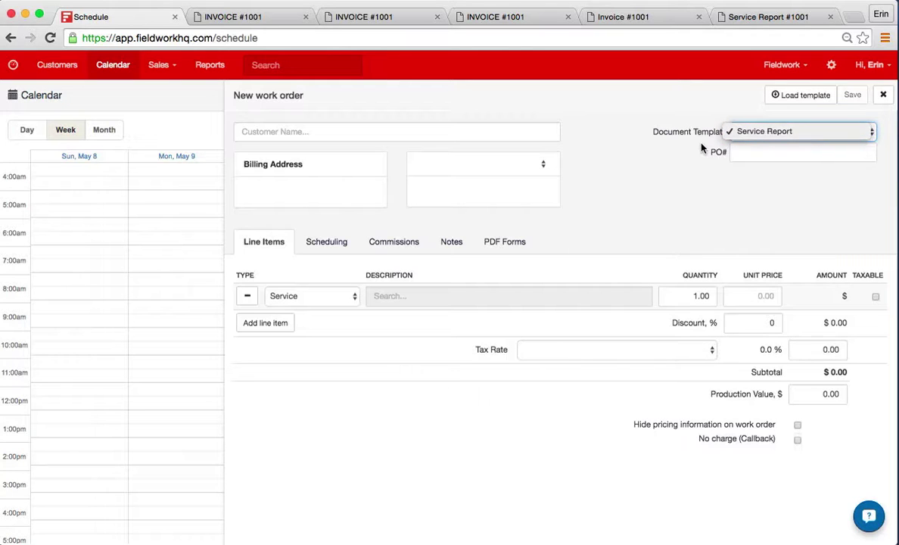
{"action": "left_click", "coordinate": [664, 140]}
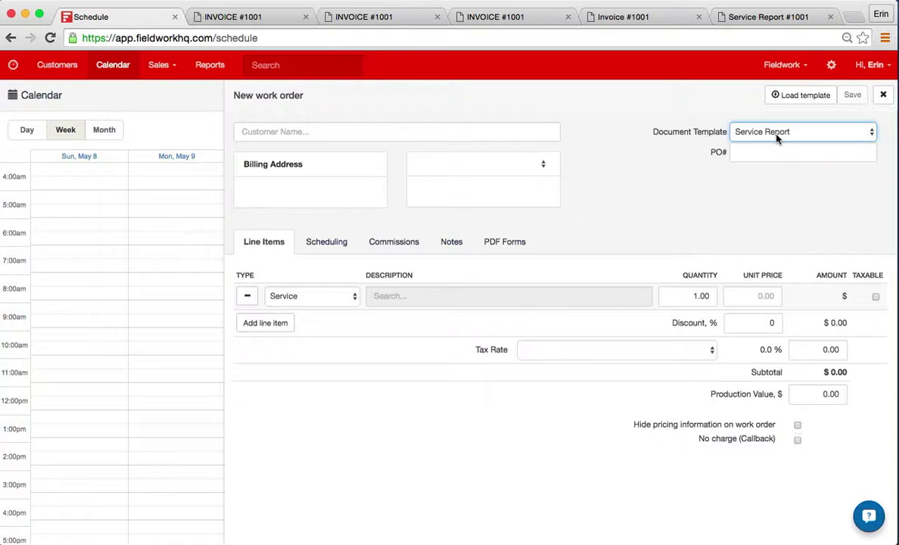
{"action": "left_click", "coordinate": [883, 96]}
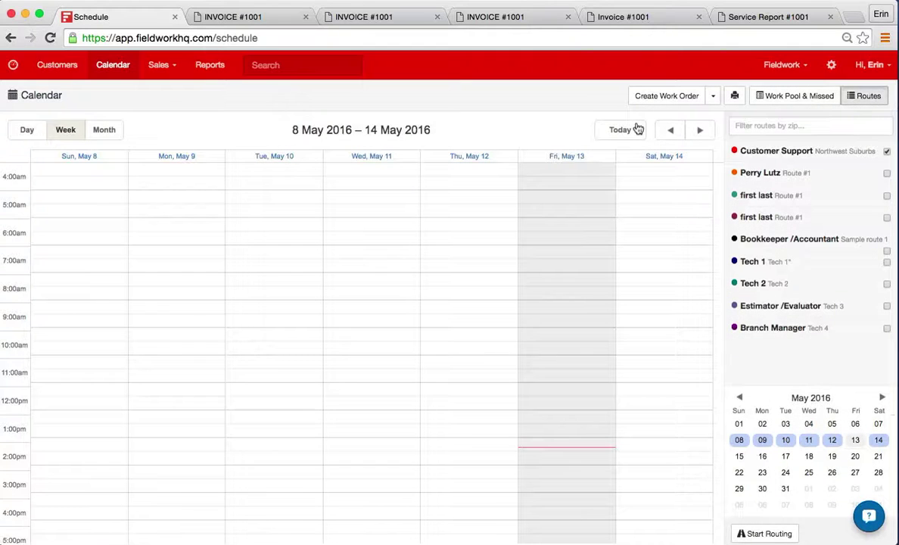